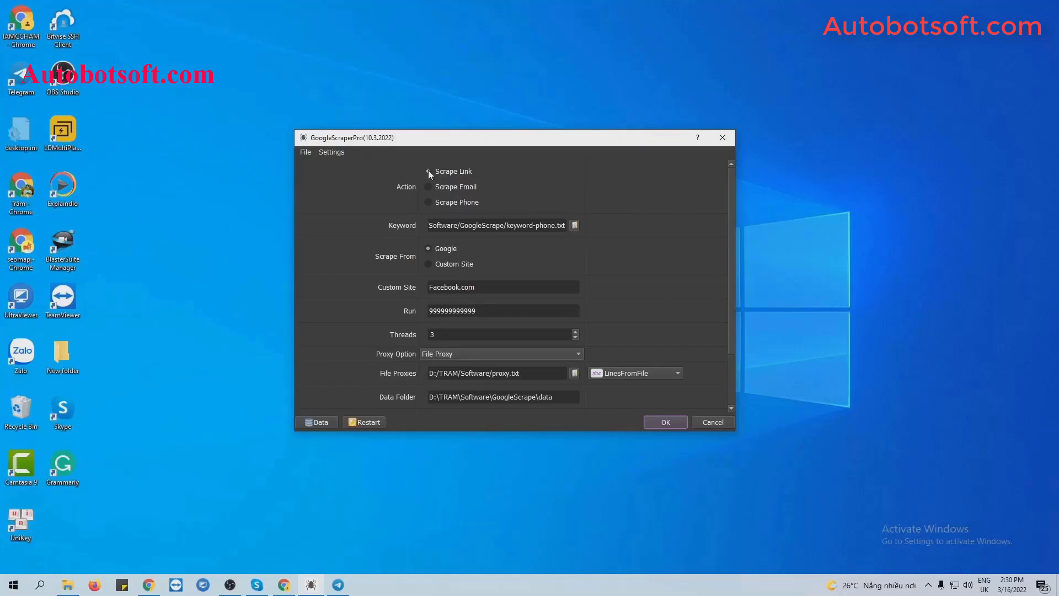
Set the Run count to 1000.
scroll(627, 236, down, 1)
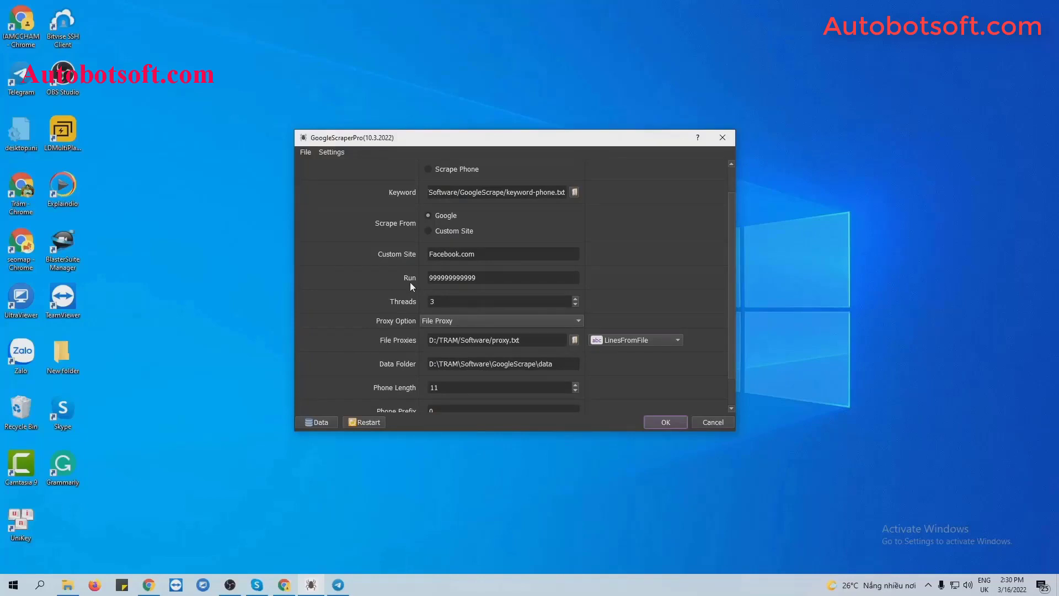
click(483, 280)
drag(483, 280, 427, 275)
text(1000)
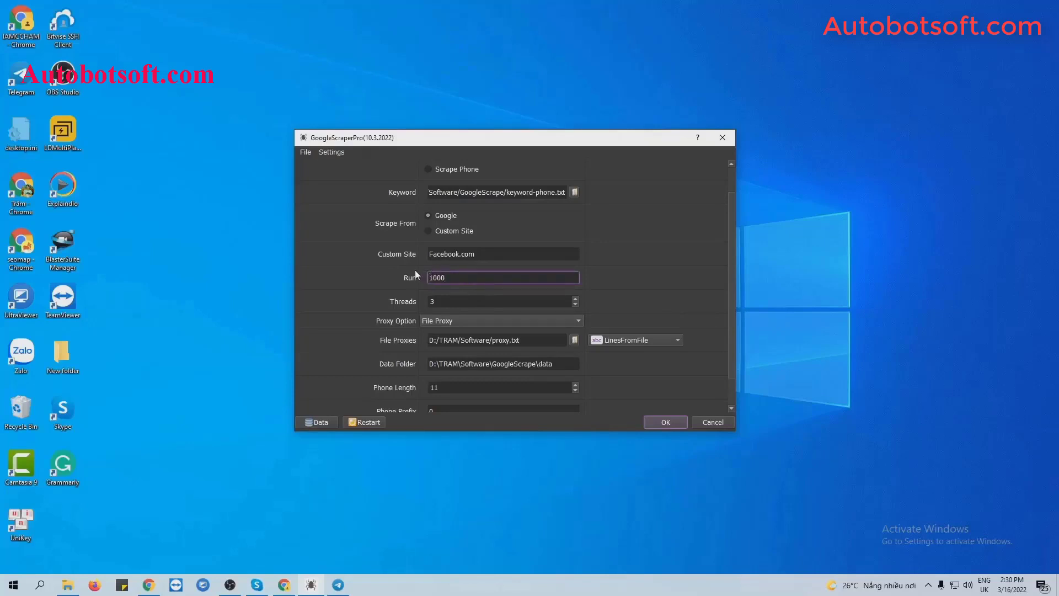
click(630, 275)
Keep Threads at 3 and set Proxy Option to File Proxy.
click(446, 302)
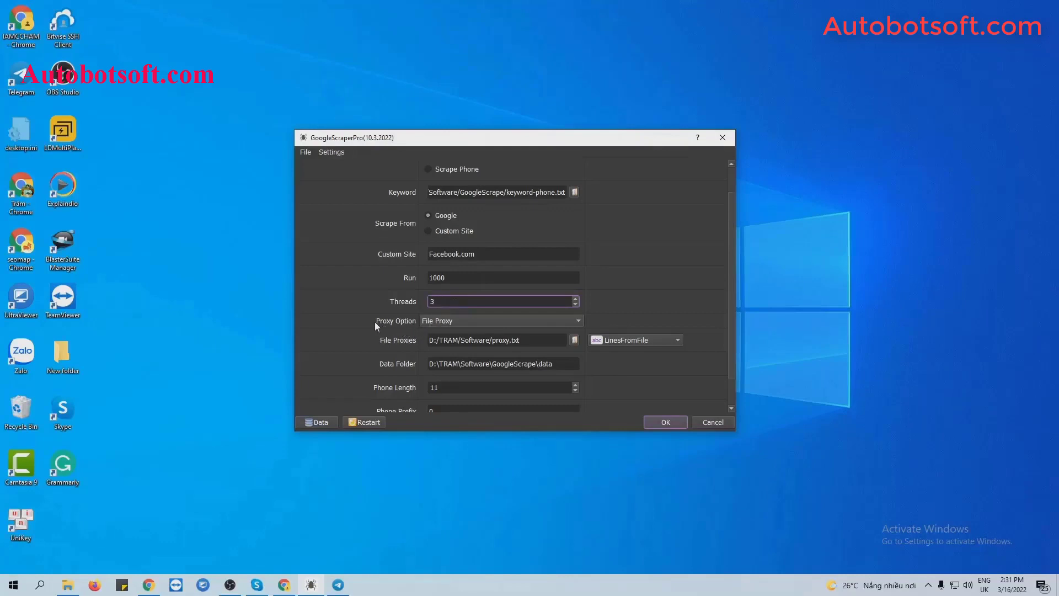
click(460, 322)
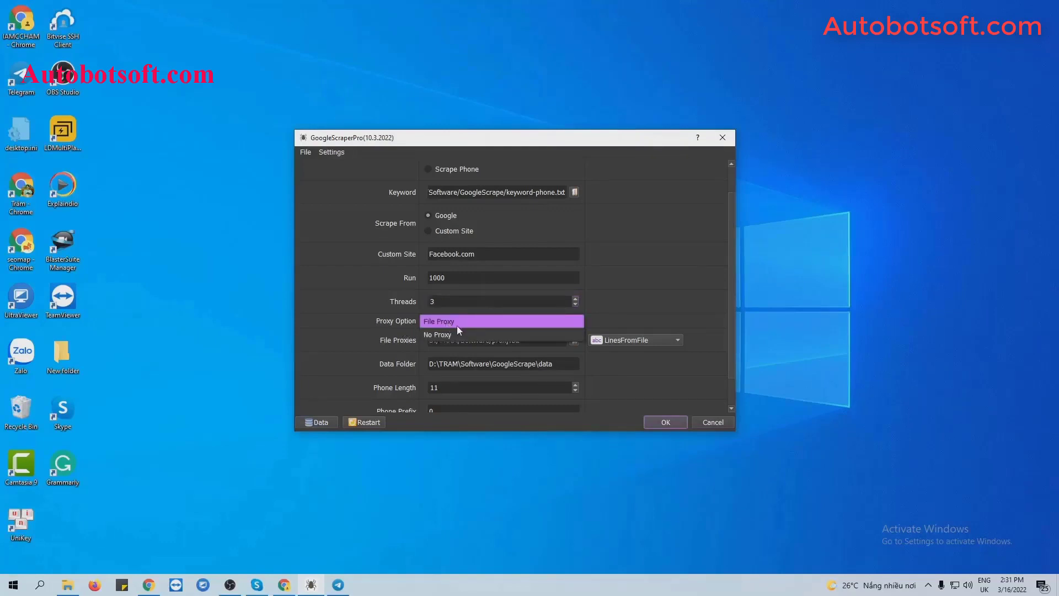
click(547, 320)
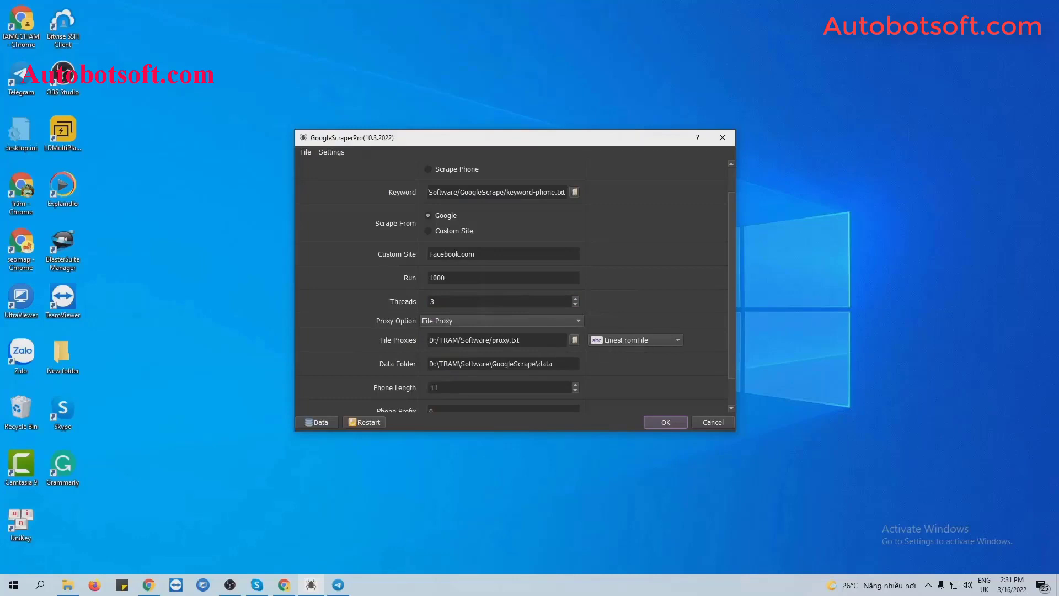
Create a new text document named proxy.txt in the Google-scraper folder.
click(62, 588)
right_click(365, 373)
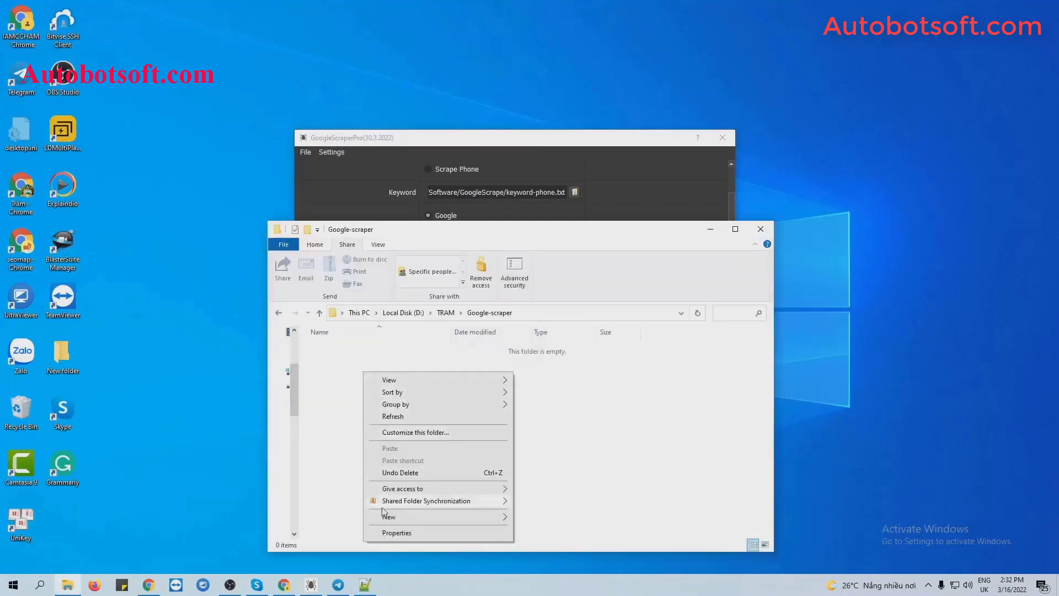
mouse_move(389, 516)
click(527, 494)
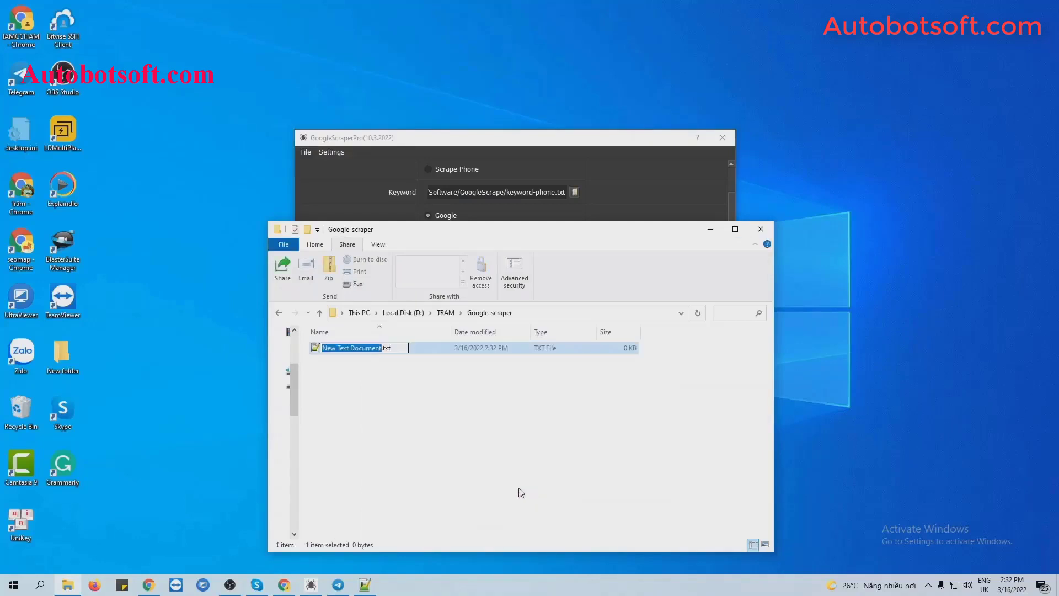
text(proxy)
key(Return)
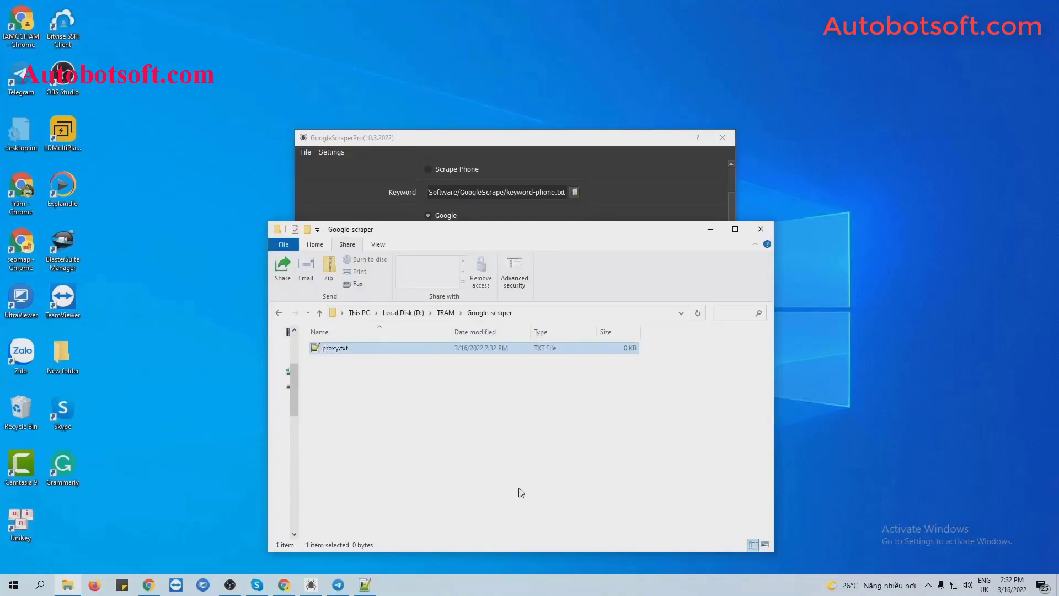
Paste the 30 proxy addresses on port 3128 into proxy.txt, save, and close both windows.
double_click(394, 349)
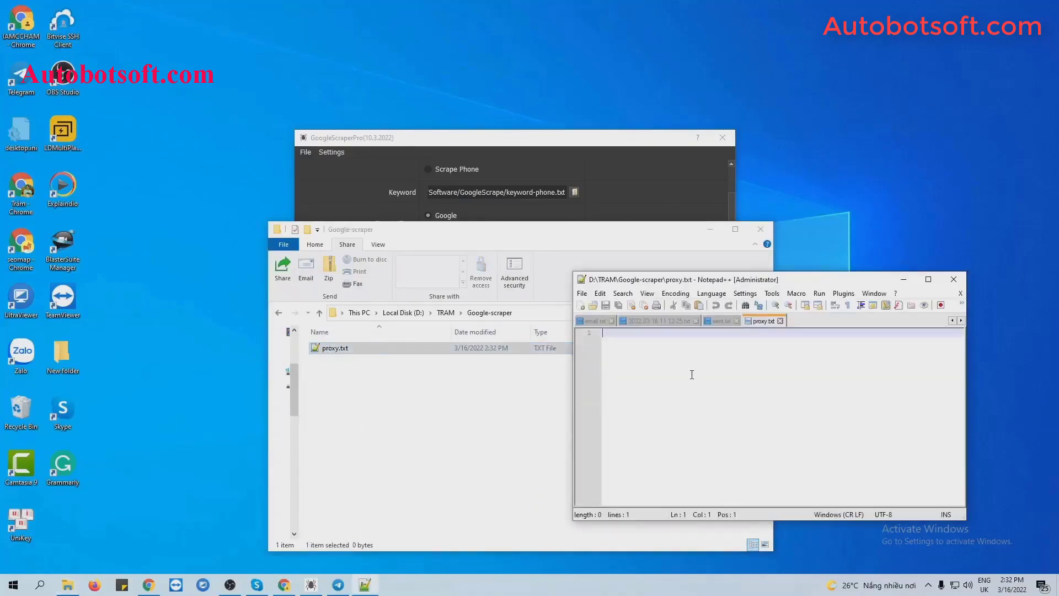
key(ctrl+v)
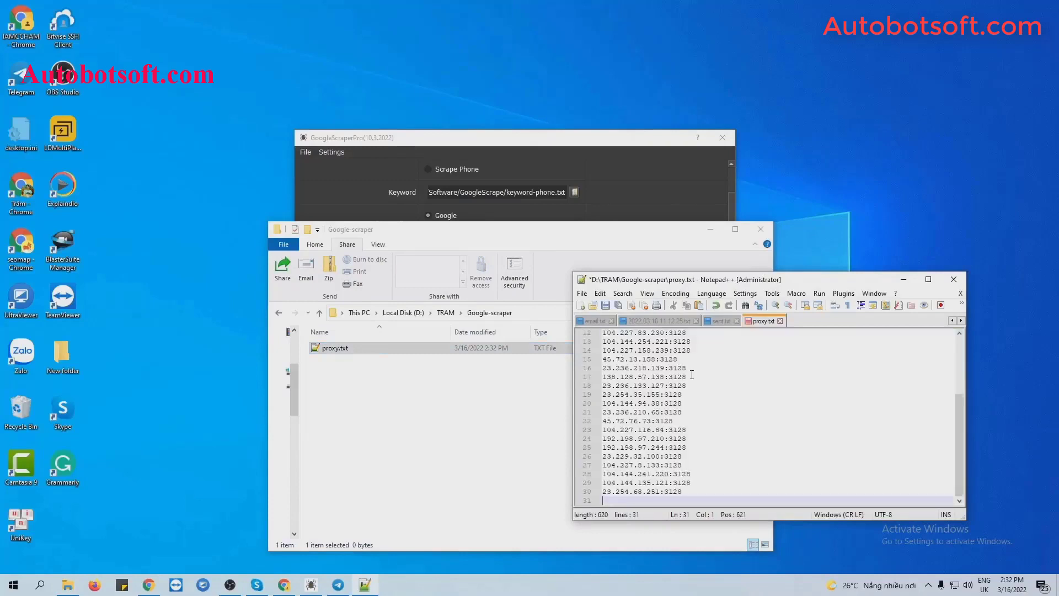
key(ctrl+s)
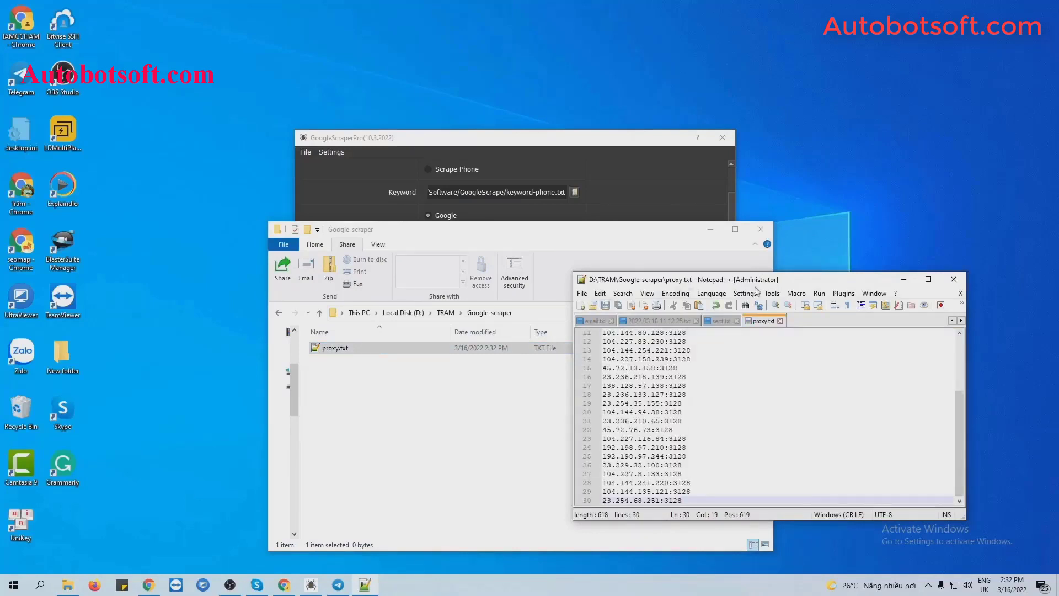
click(903, 279)
click(719, 230)
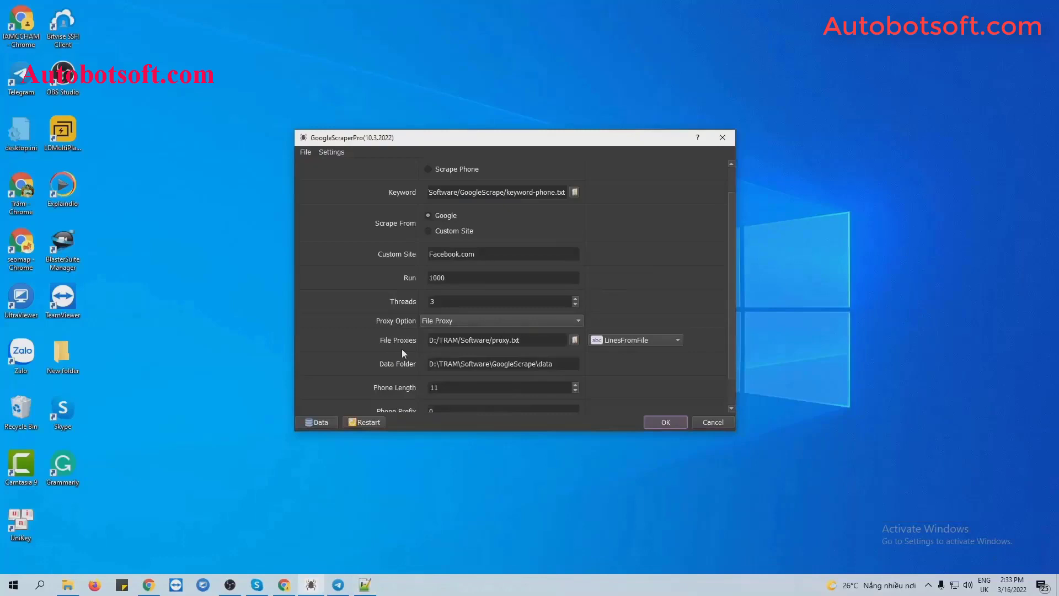
Select proxy.txt as the File Proxies source.
click(574, 340)
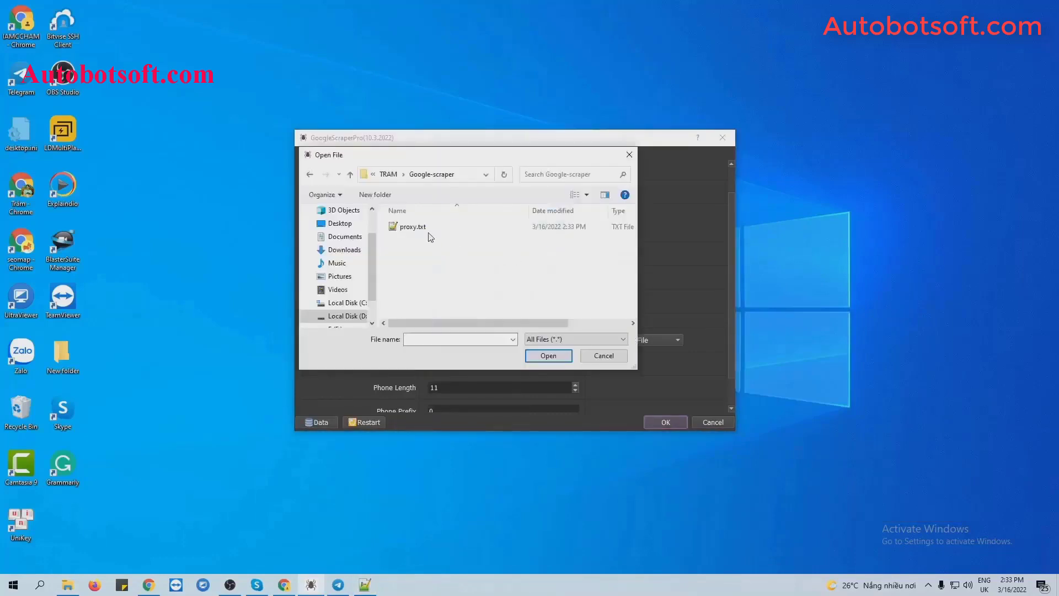
click(411, 227)
click(546, 355)
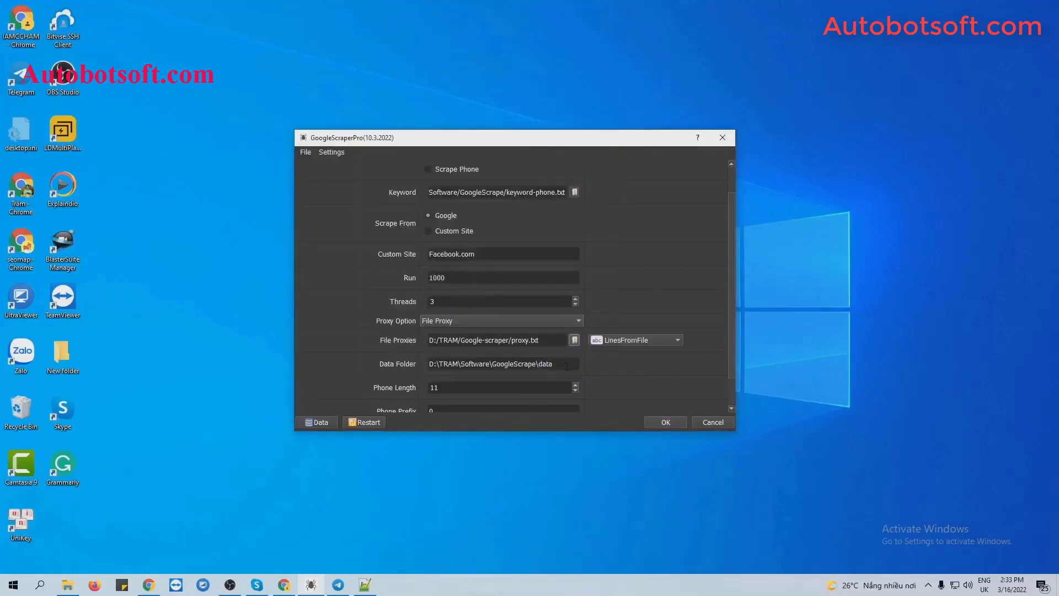
click(640, 340)
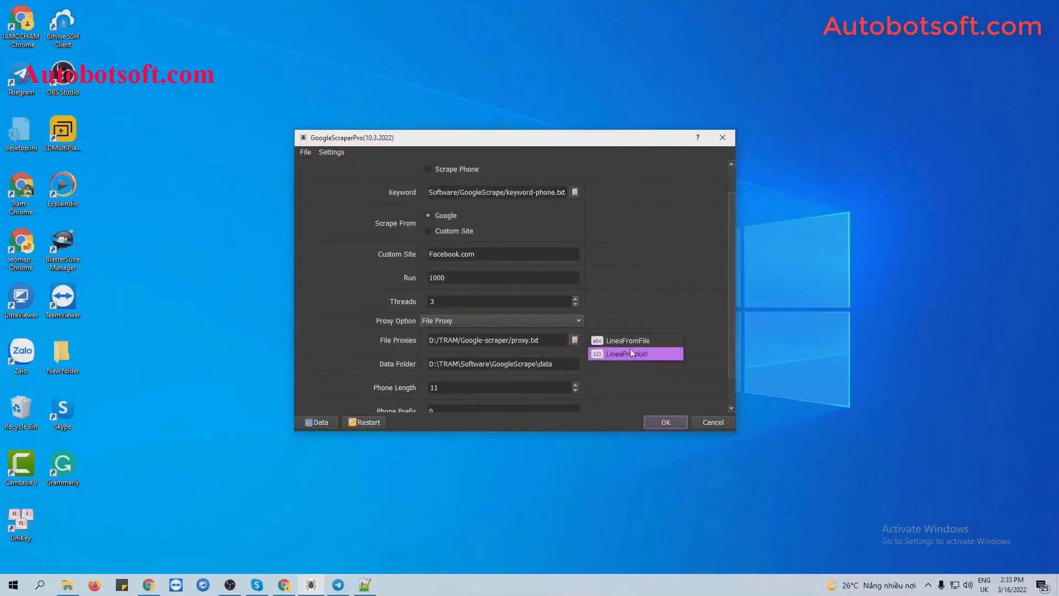
click(618, 353)
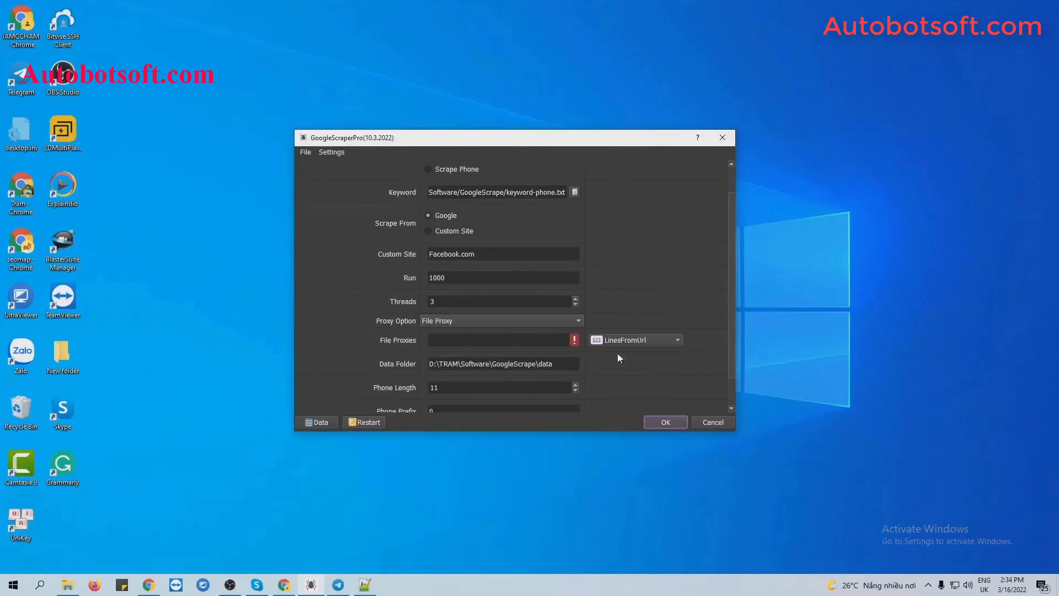
click(539, 340)
text(https://trangtimviec.com/qniggscraper.txt)
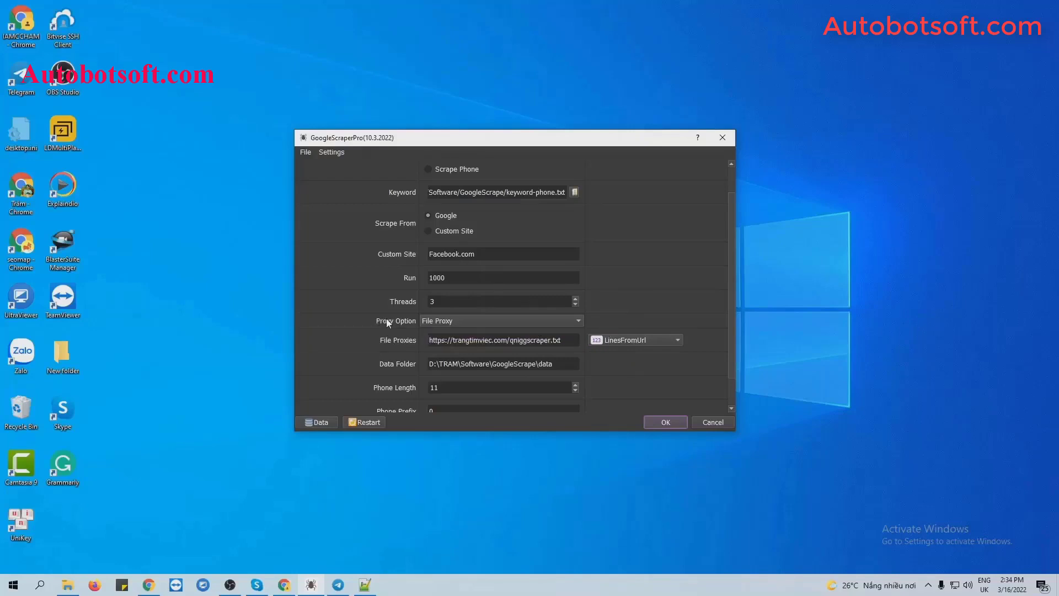
click(458, 320)
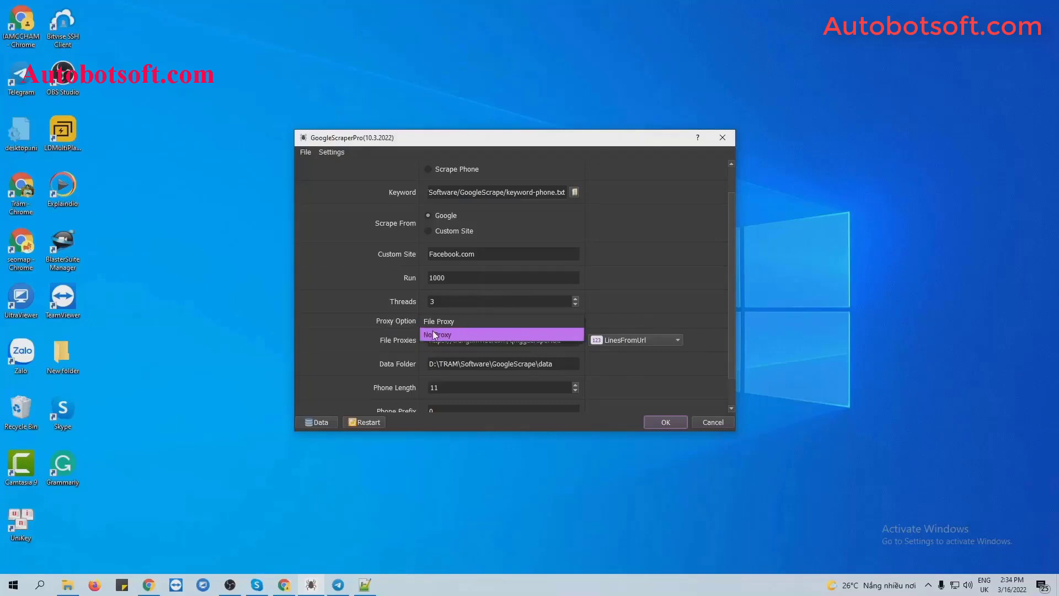
click(647, 301)
scroll(717, 318, down, 1)
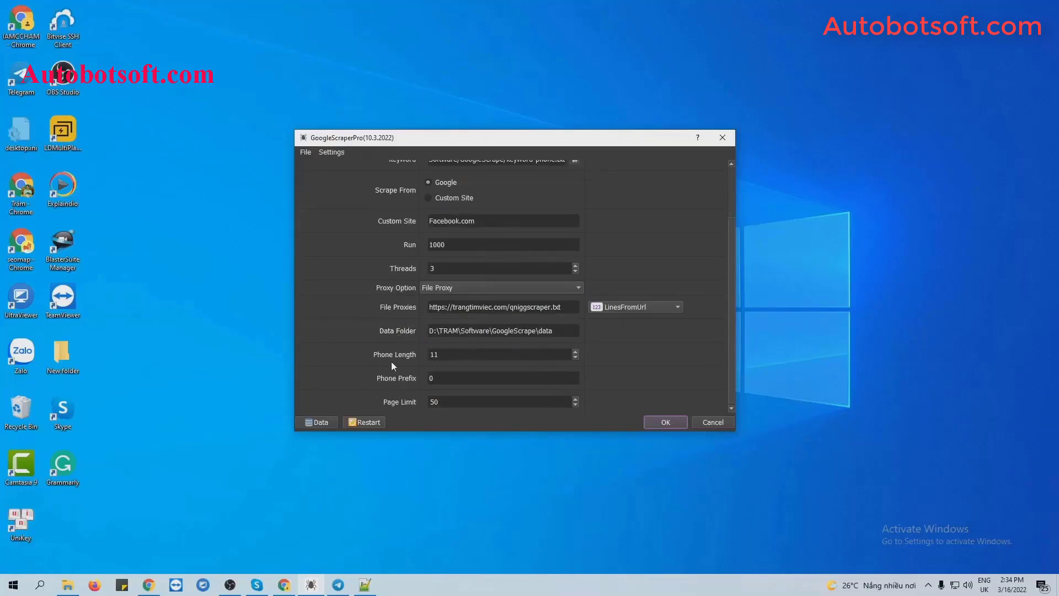
click(67, 585)
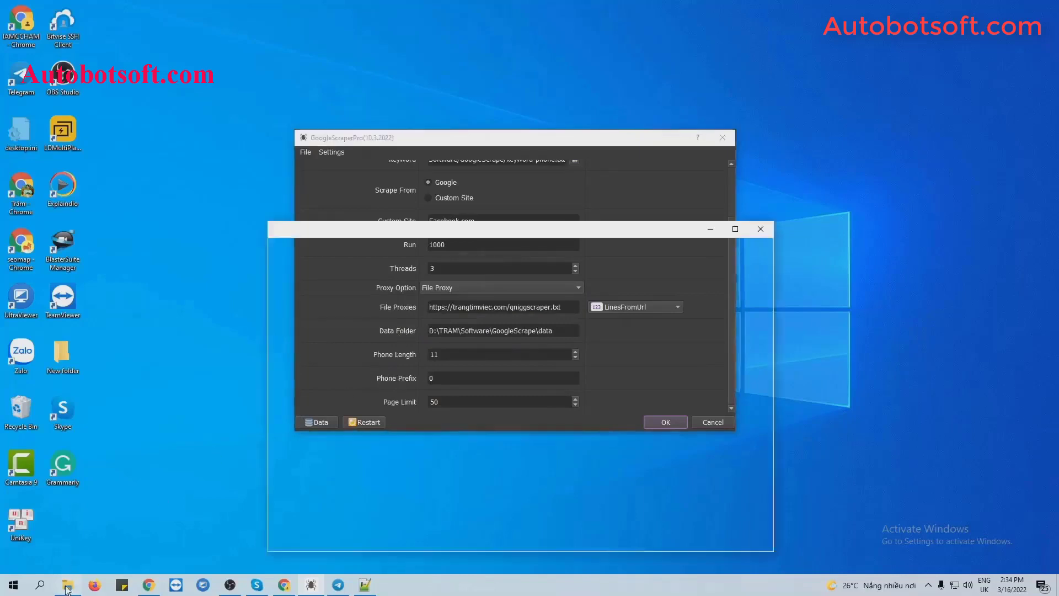
Create a new folder named data inside Google-scraper and open it.
right_click(345, 380)
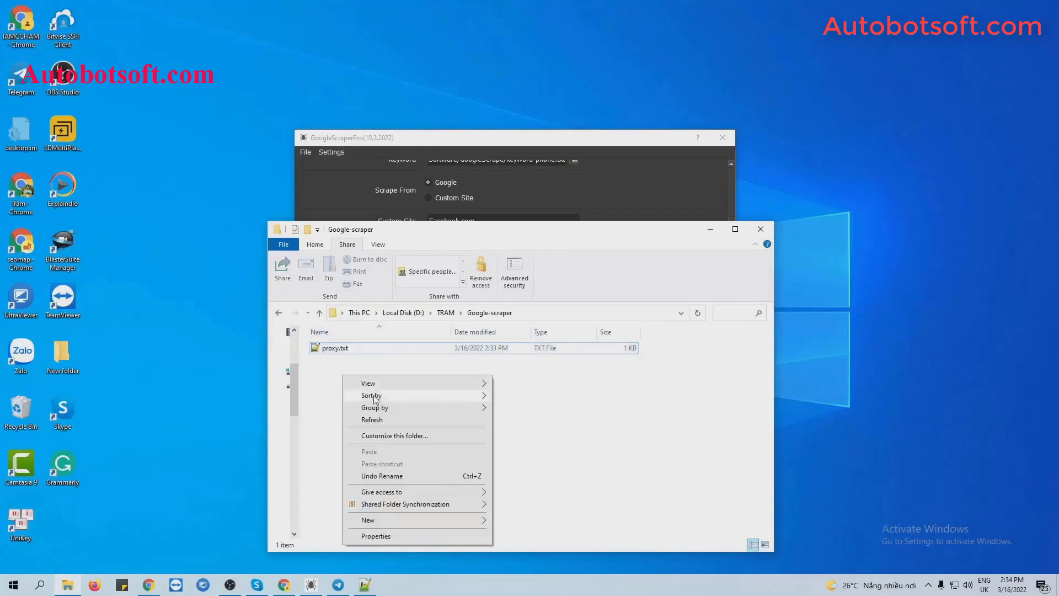
mouse_move(419, 520)
click(513, 382)
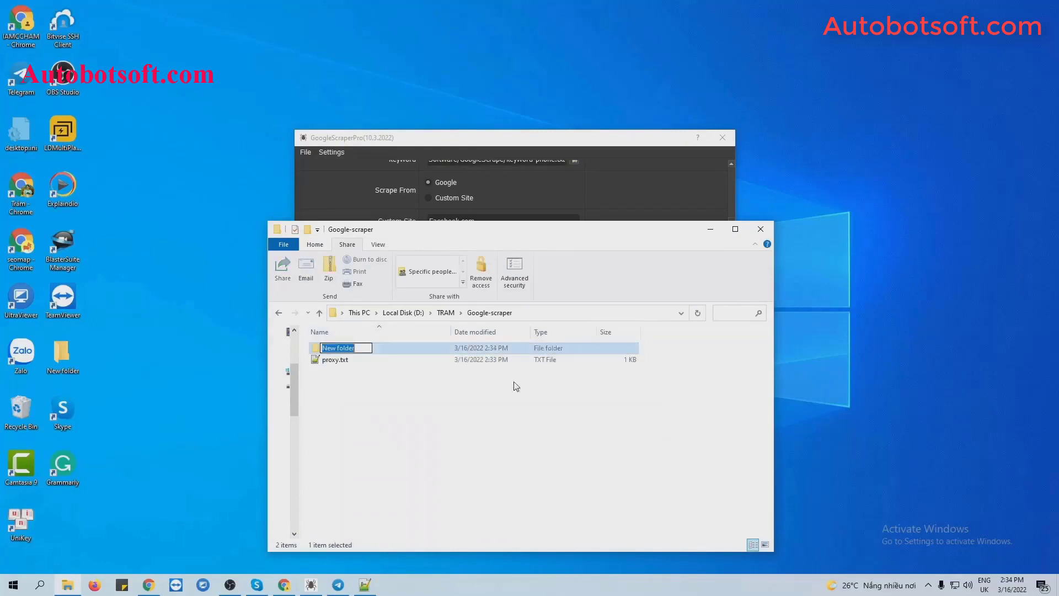
text(data)
key(Return)
double_click(387, 350)
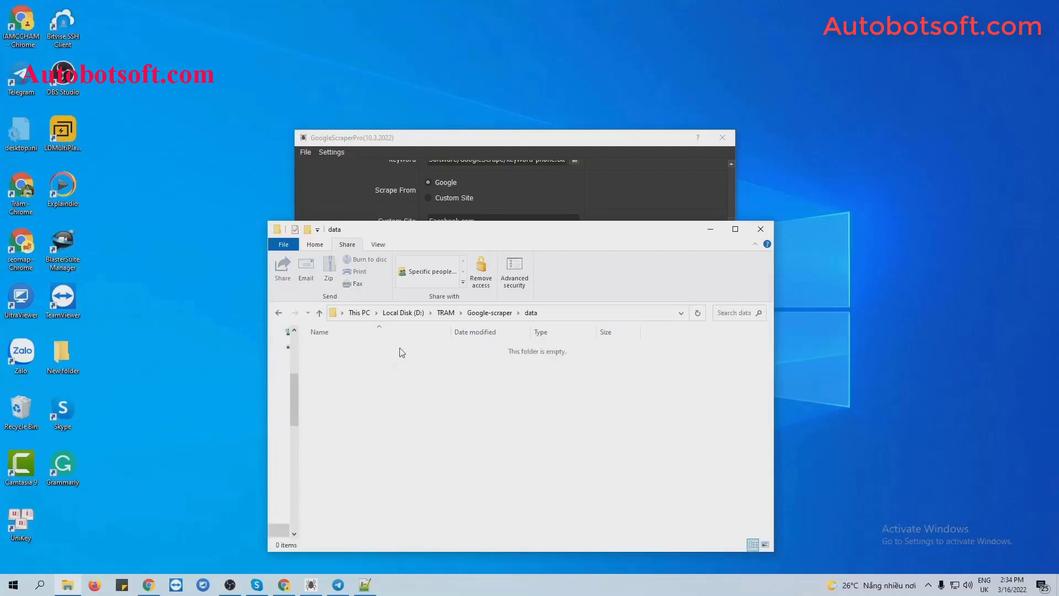
Copy the data folder path and set it as the scraper's Data Folder, D:\TRAM\Google-scraper\data.
click(588, 315)
key(ctrl+c)
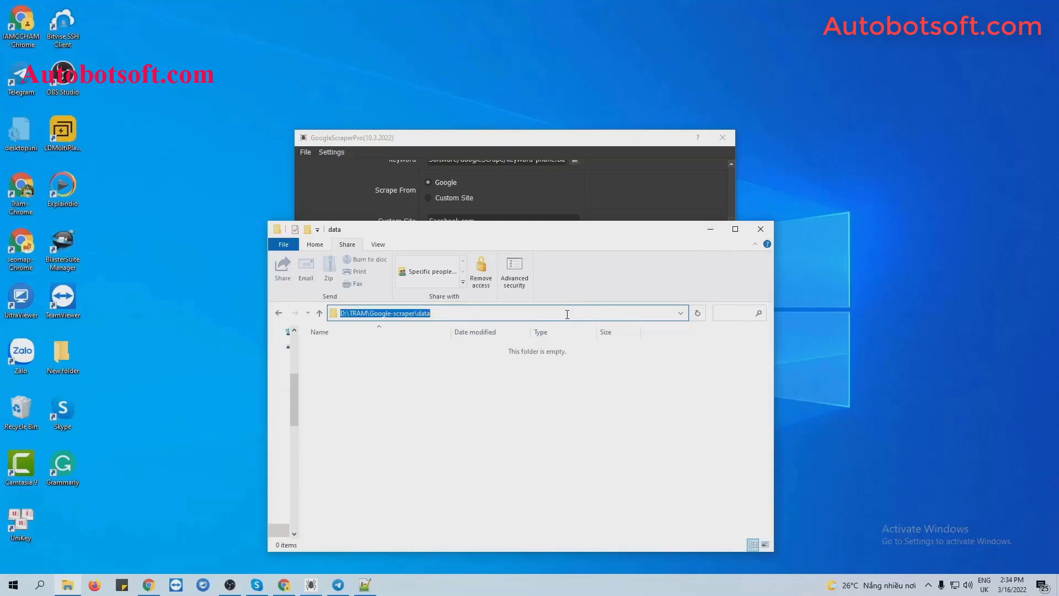
click(716, 230)
triple_click(470, 330)
key(ctrl+v)
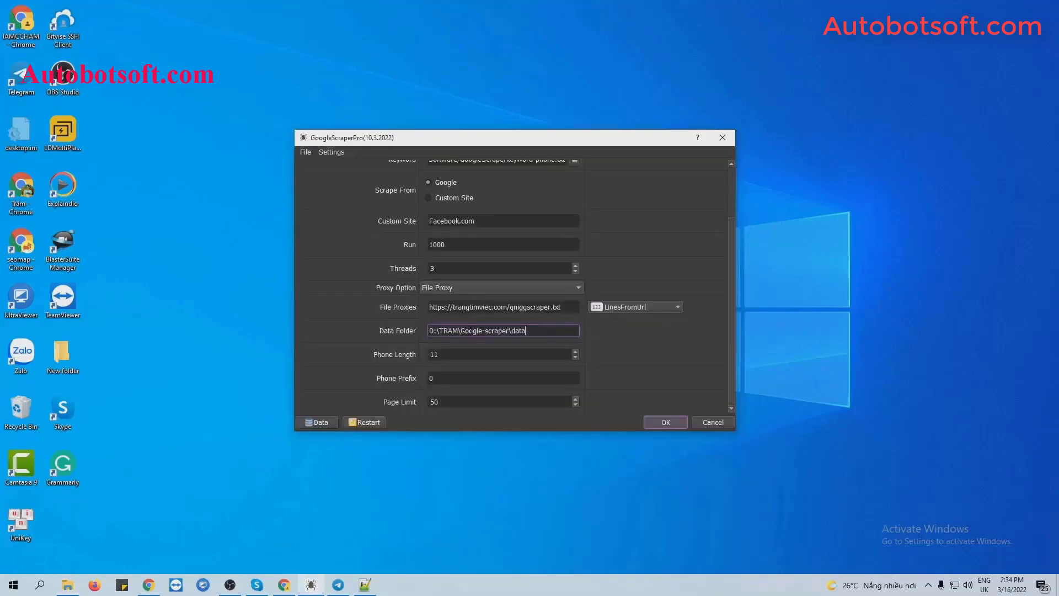
click(633, 346)
scroll(369, 404, down, 1)
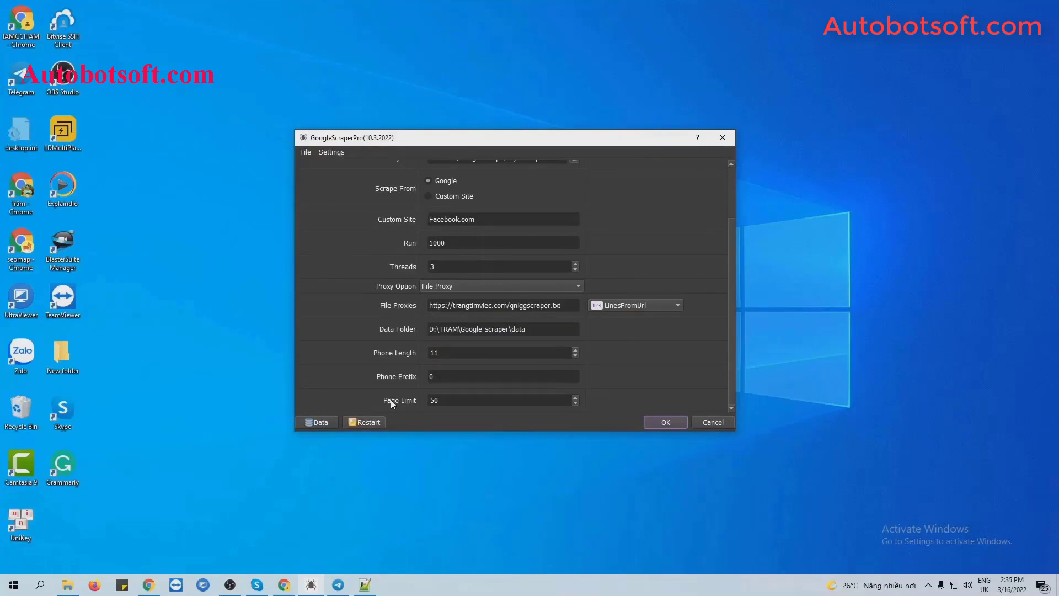
click(148, 585)
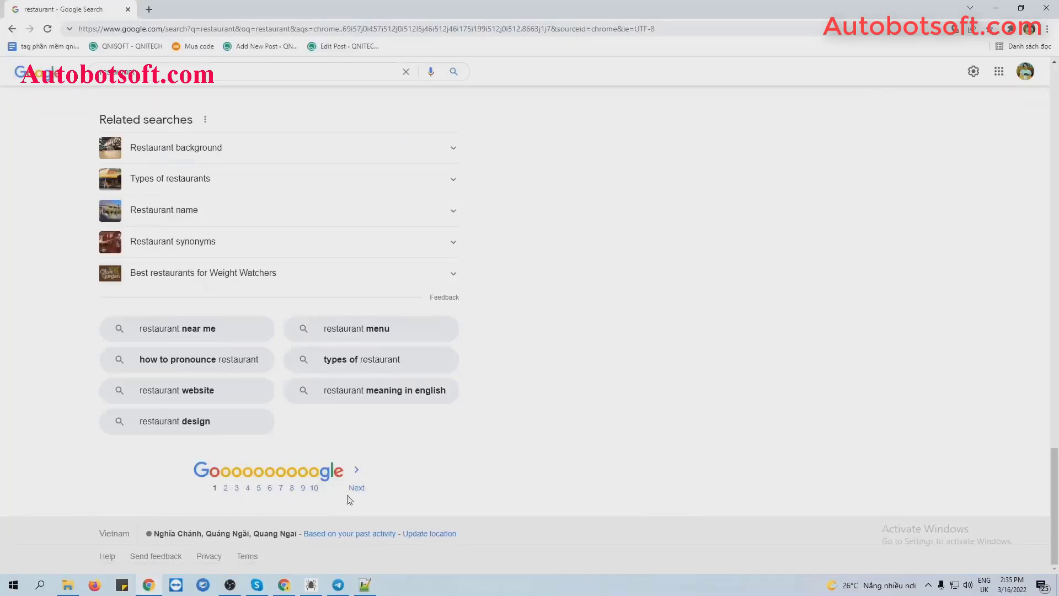
click(994, 9)
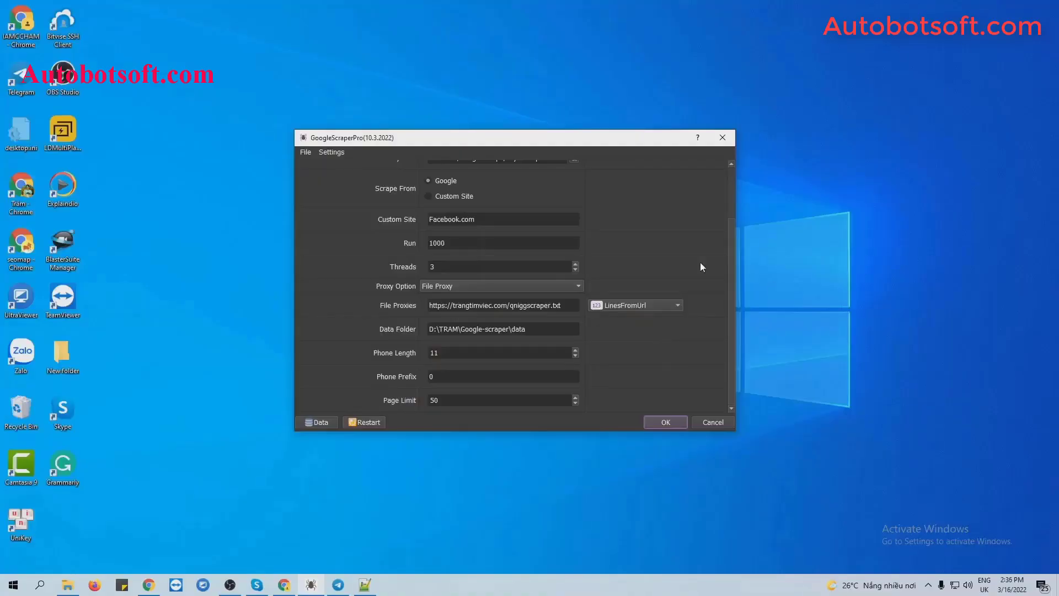
Make a new text document in Google-scraper named keyword.txt and open it in Notepad++.
scroll(699, 263, up, 3)
click(67, 584)
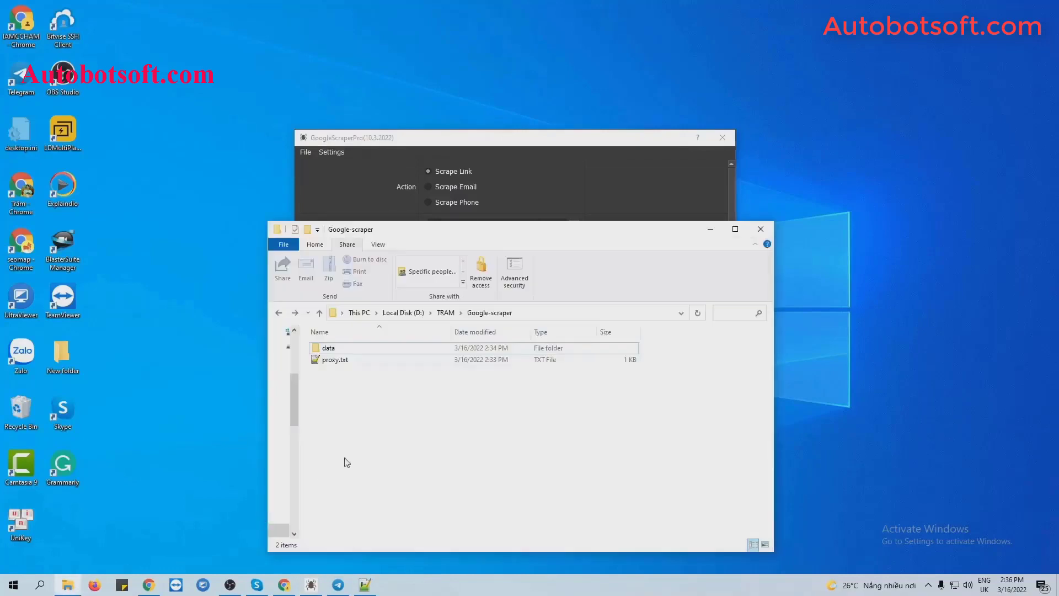
right_click(377, 383)
mouse_move(433, 531)
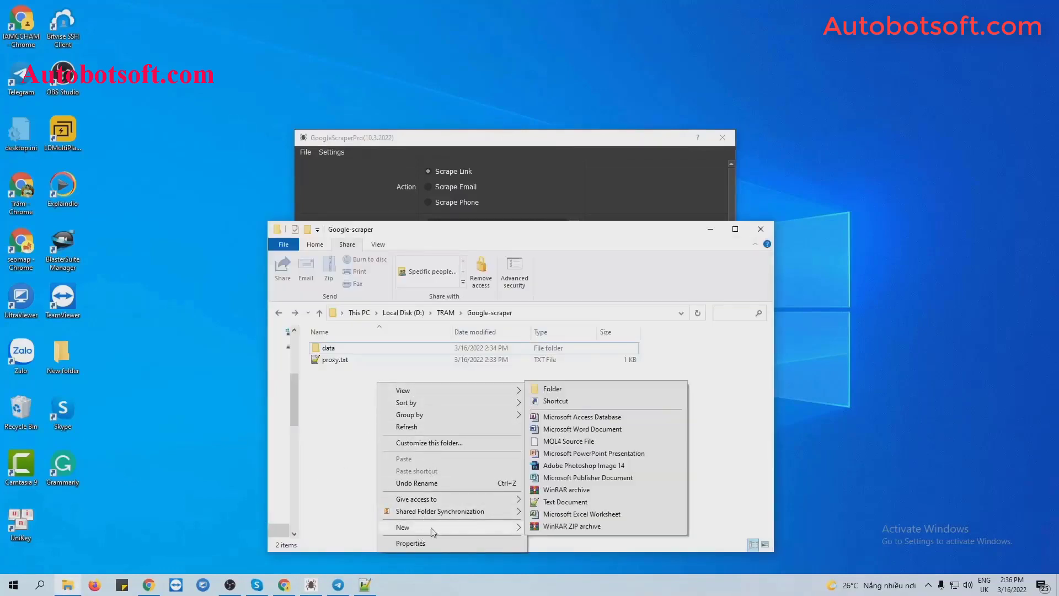
click(565, 502)
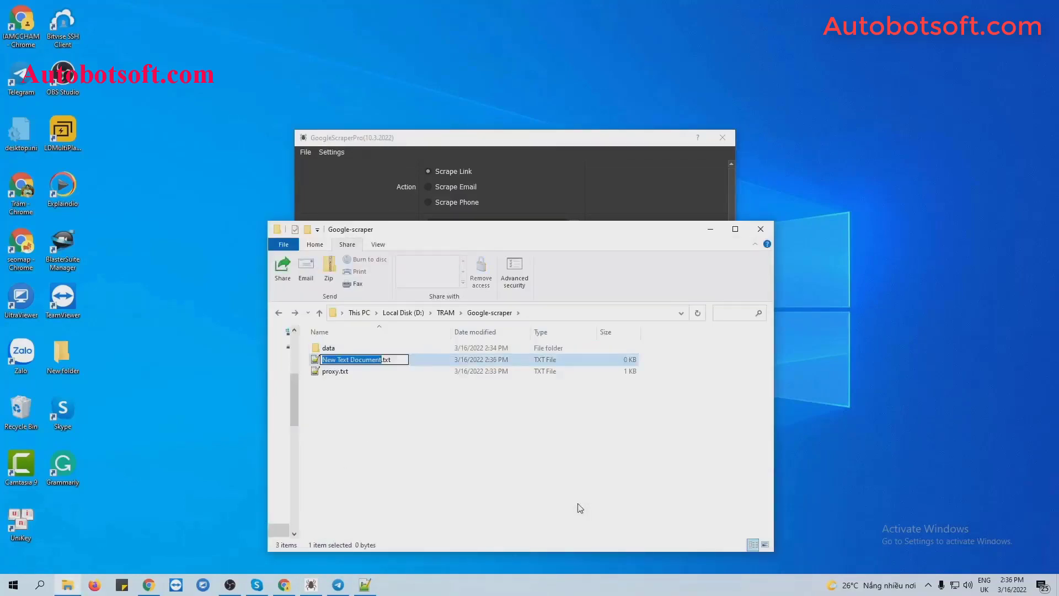
text(keywork)
key(BackSpace)
text(d)
key(Return)
key(Return)
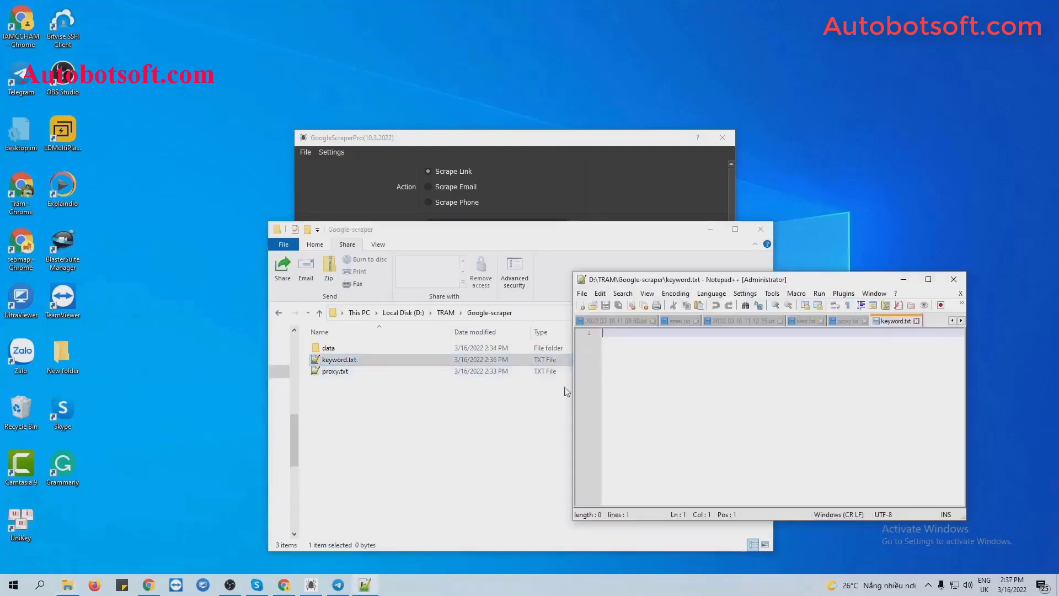
Paste ten keywords, 'digital marketing in NEWYORK' through 'Travel in Thailand', into keyword.txt and save.
text(digital marketing in NEWYORK SEO Canada Restaurant United States Youtube Tool MMO Group Marketing in Viet Nam Hotel Da Lat Food and Beverage University in NEWYORK Travel in Thailand)
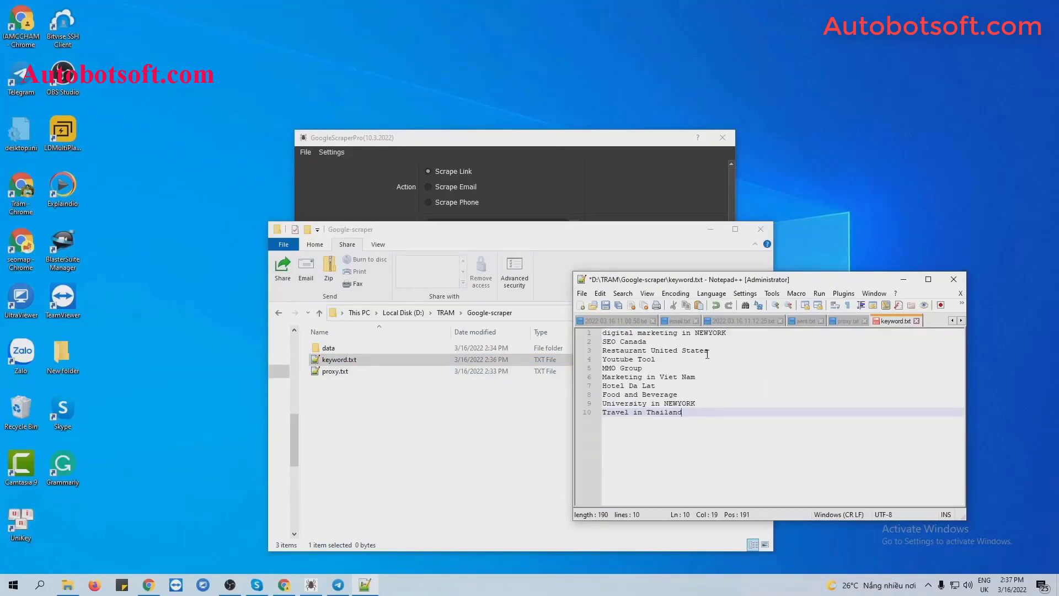
click(605, 305)
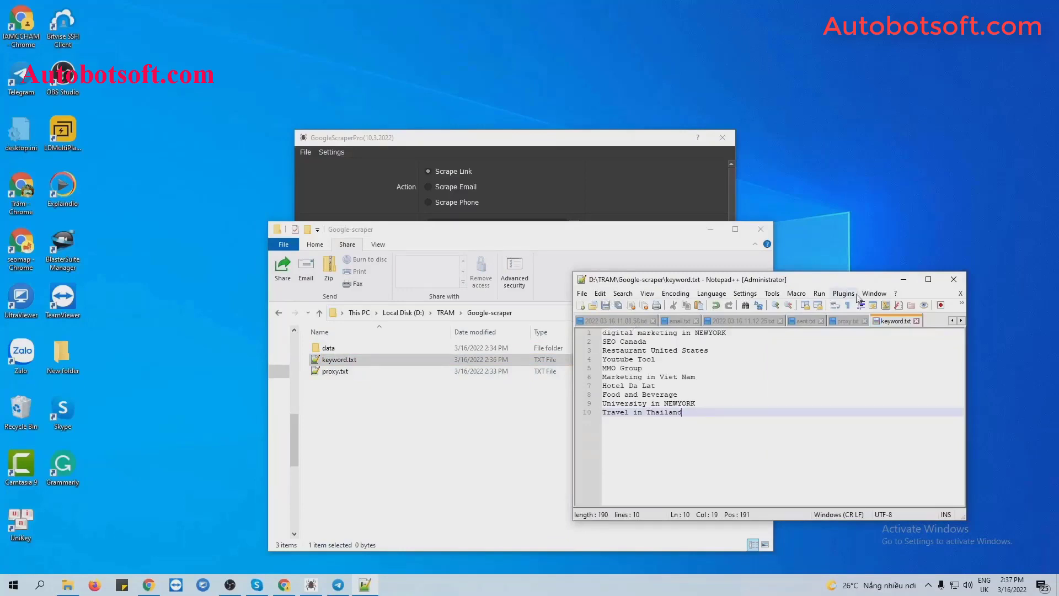
click(903, 279)
click(710, 229)
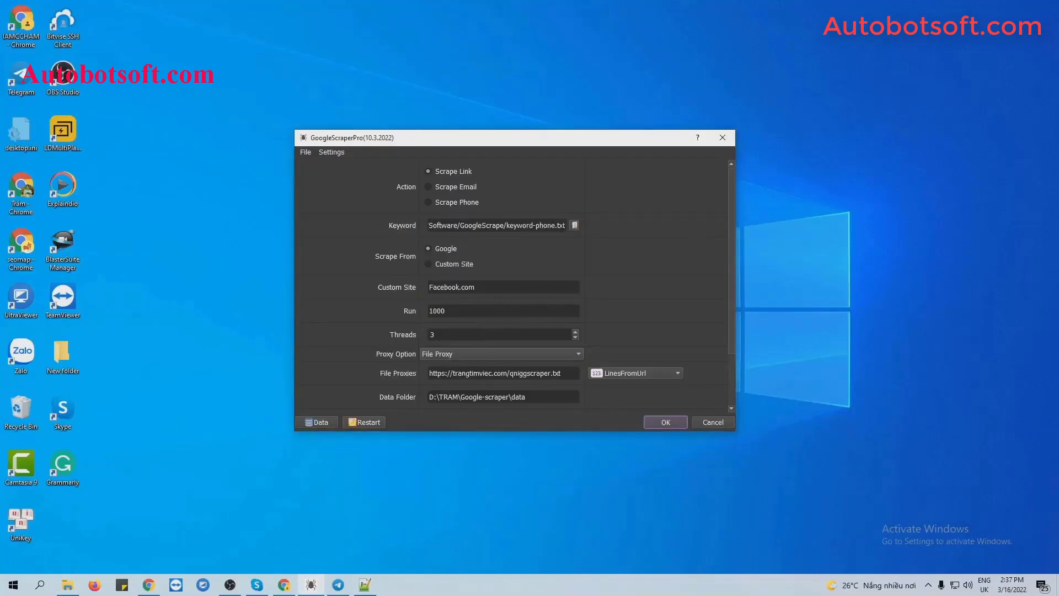
Choose D:/TRAM/Google-scraper/keyword.txt as the keyword file and start the scraper.
click(574, 226)
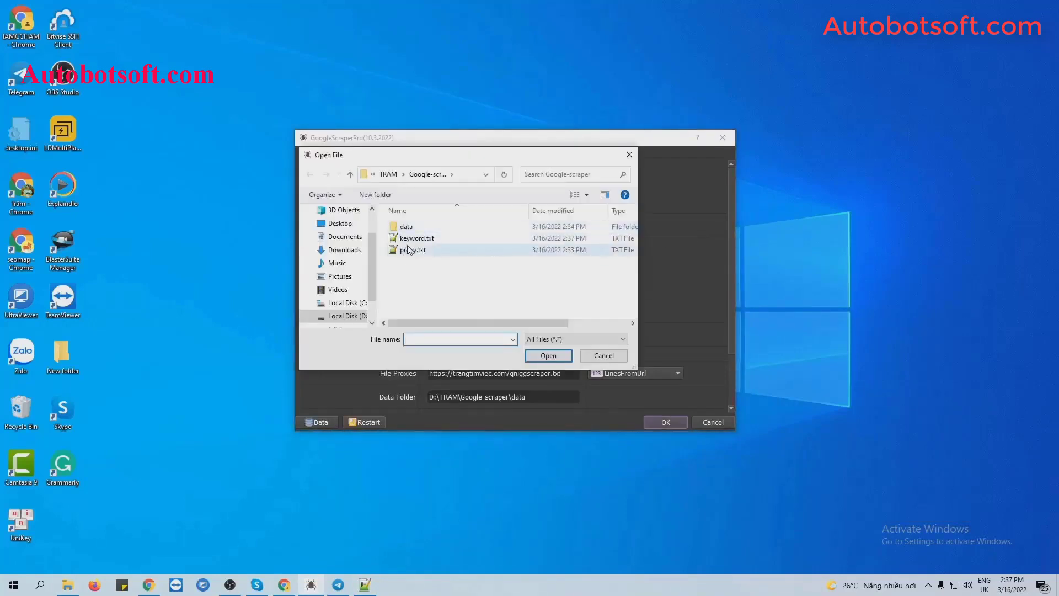
click(557, 238)
click(549, 356)
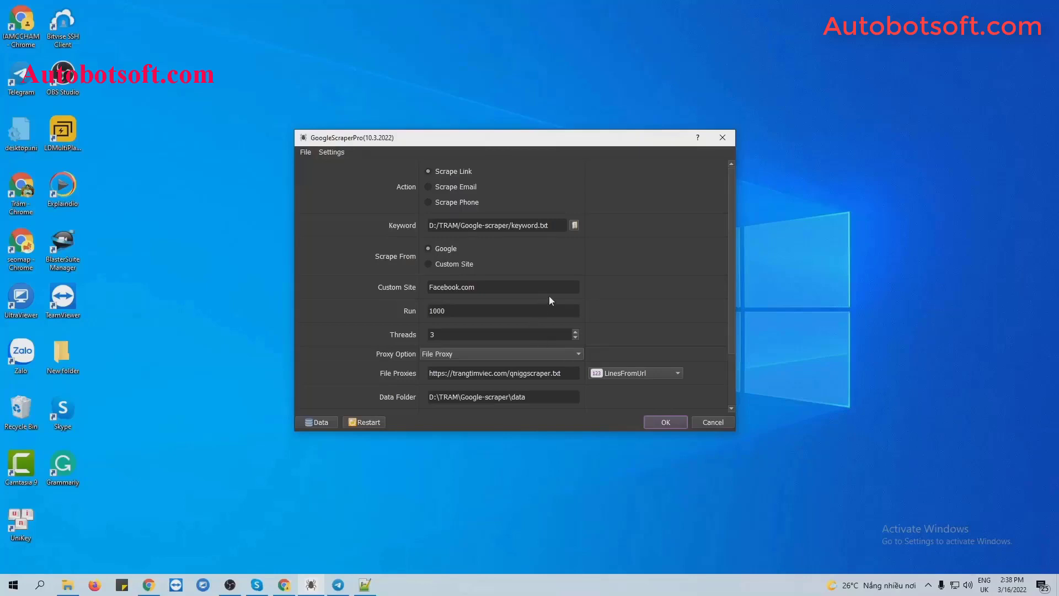
click(666, 422)
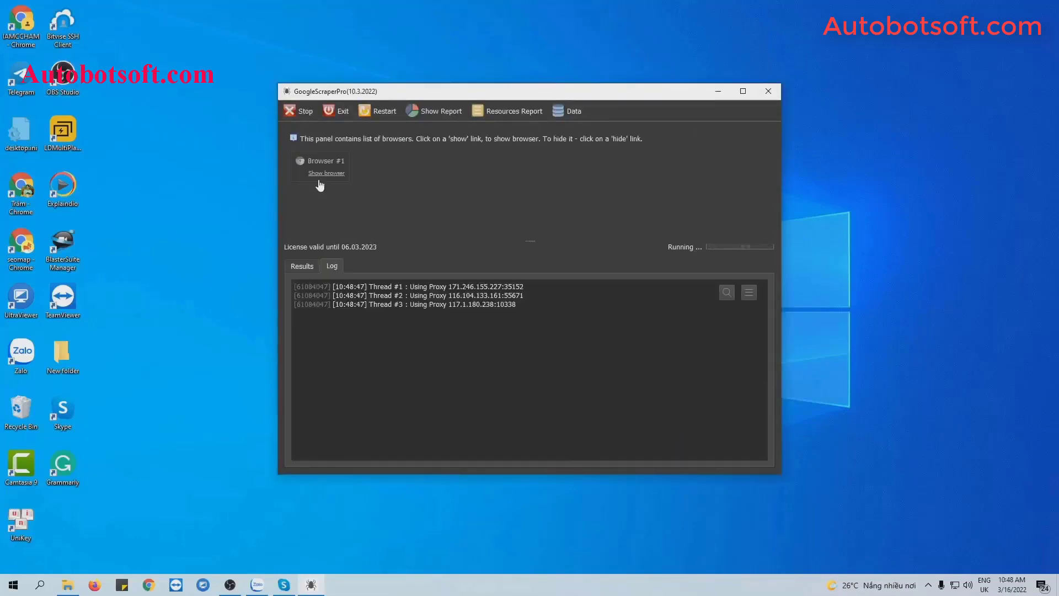
Show Browser #1, #2 and #3 and tile all windows side by side.
click(322, 173)
click(685, 189)
click(403, 166)
click(684, 185)
click(455, 174)
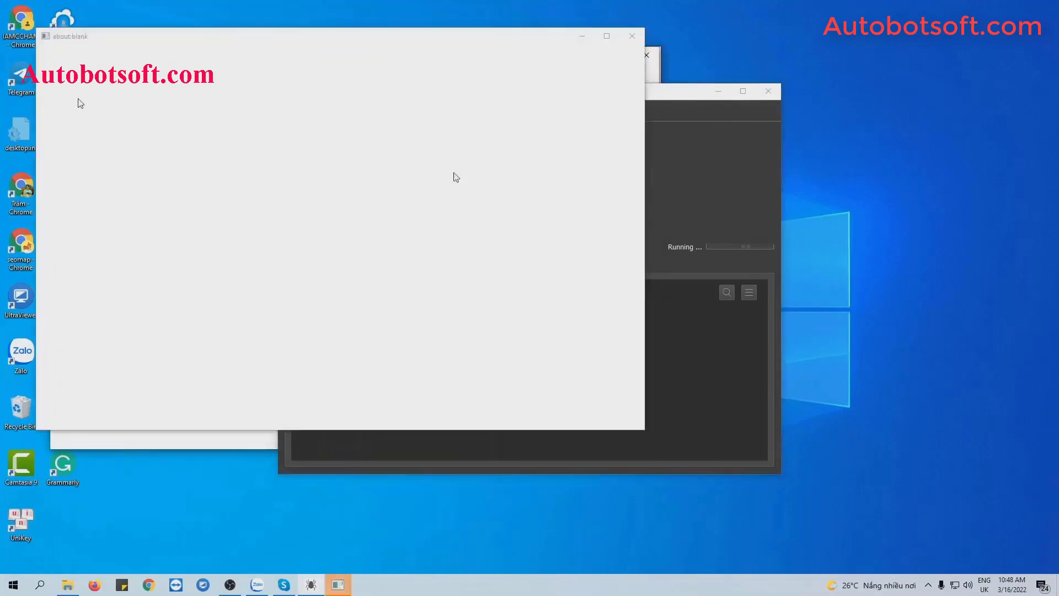
right_click(596, 573)
click(682, 496)
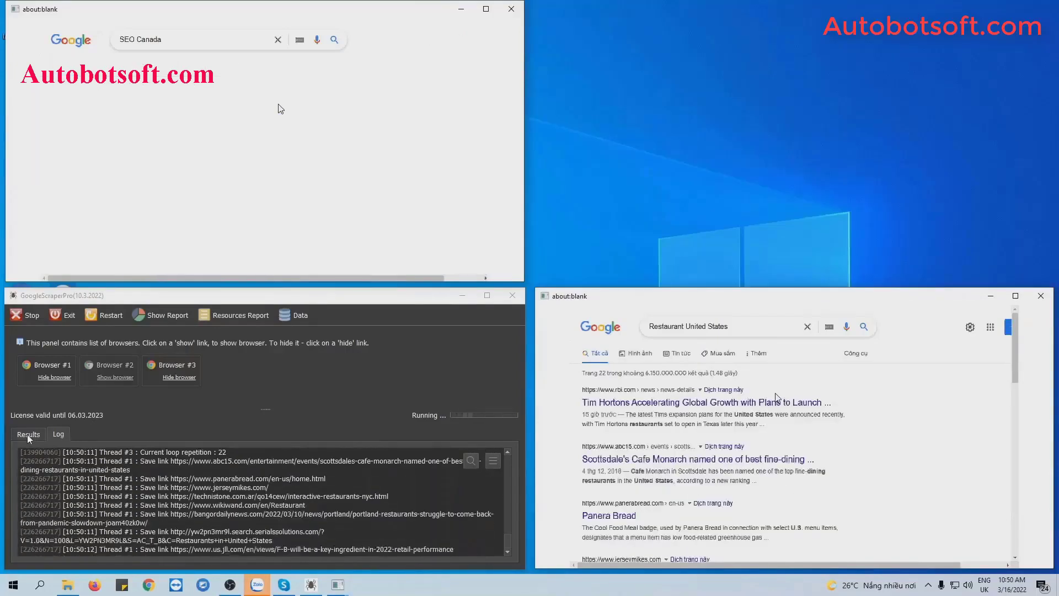
Switch to the Results list, view All Results in Notepad++, then close it.
click(28, 435)
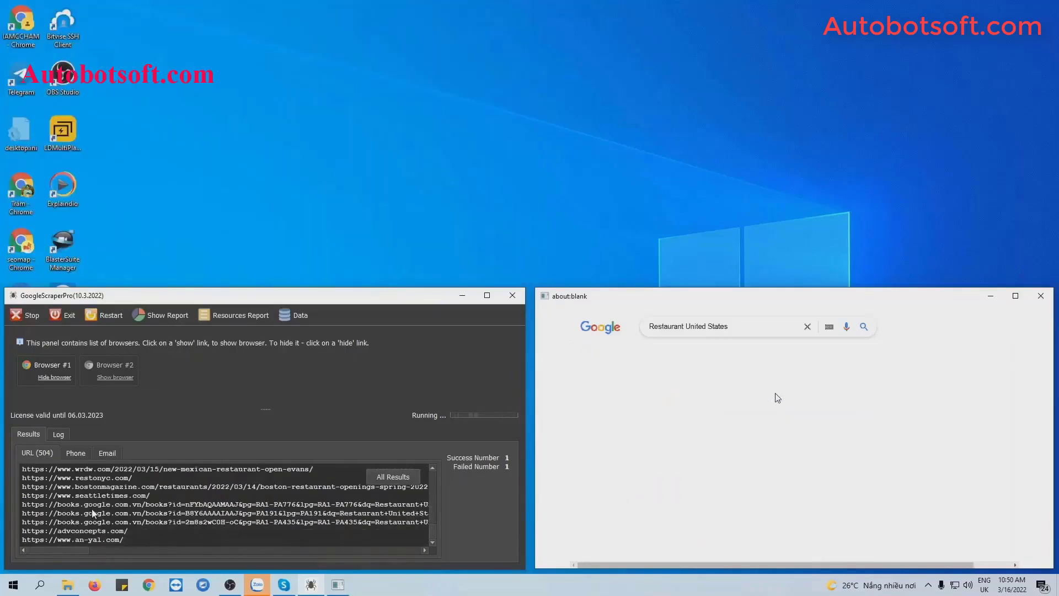
click(394, 479)
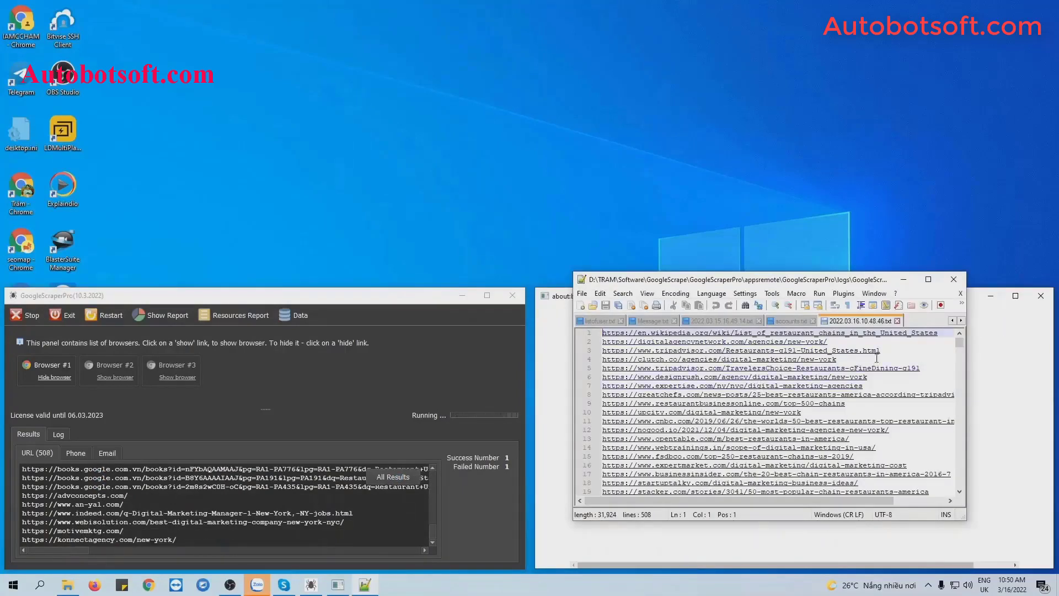
click(903, 279)
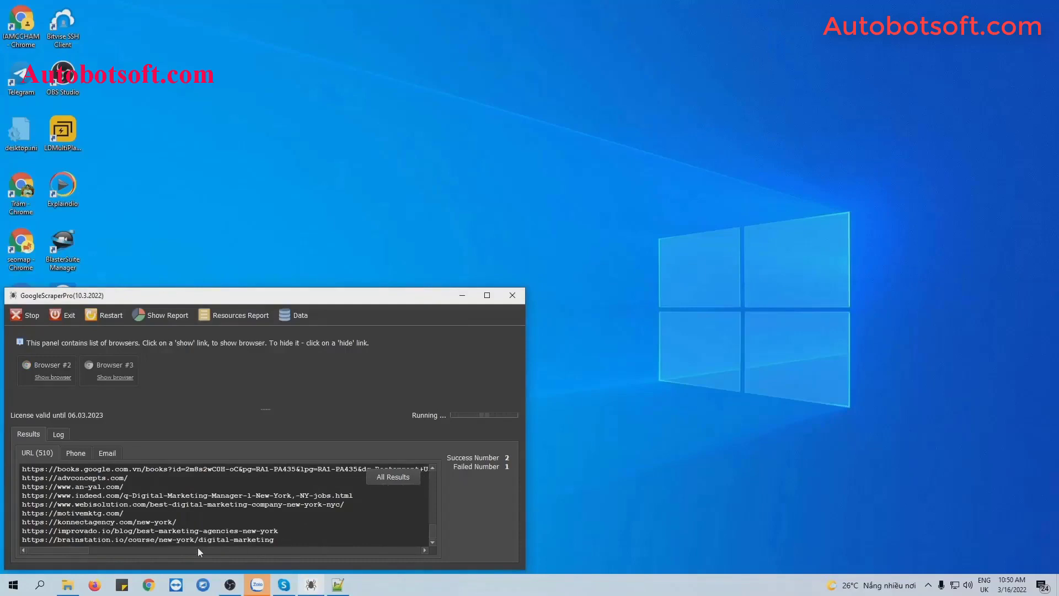
Open link.txt from the data folder and scroll through its 607 scraped URLs.
click(70, 586)
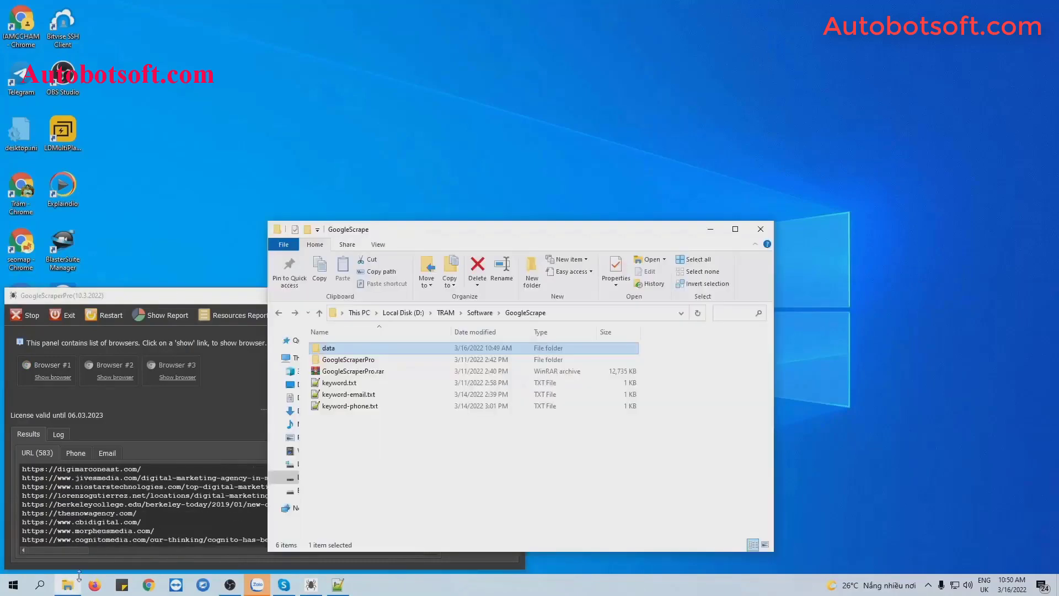
double_click(338, 349)
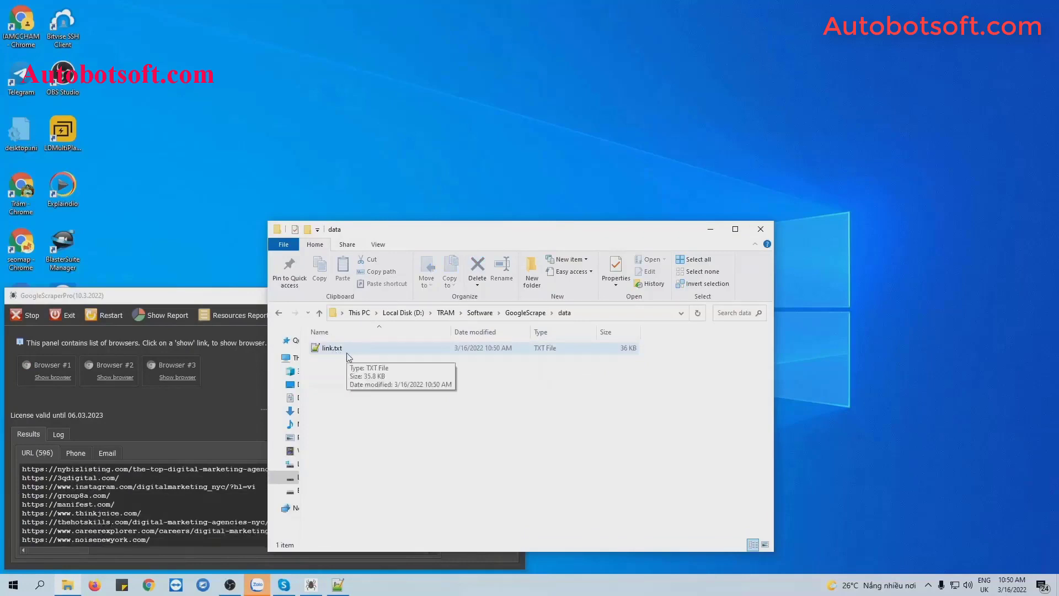
double_click(346, 351)
scroll(679, 392, down, 15)
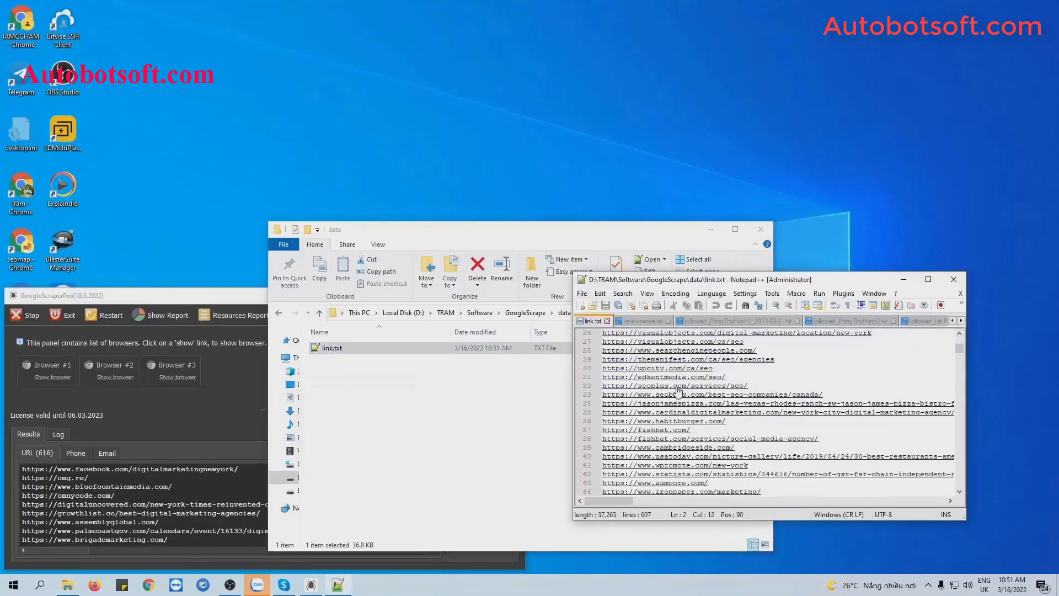
scroll(678, 392, down, 20)
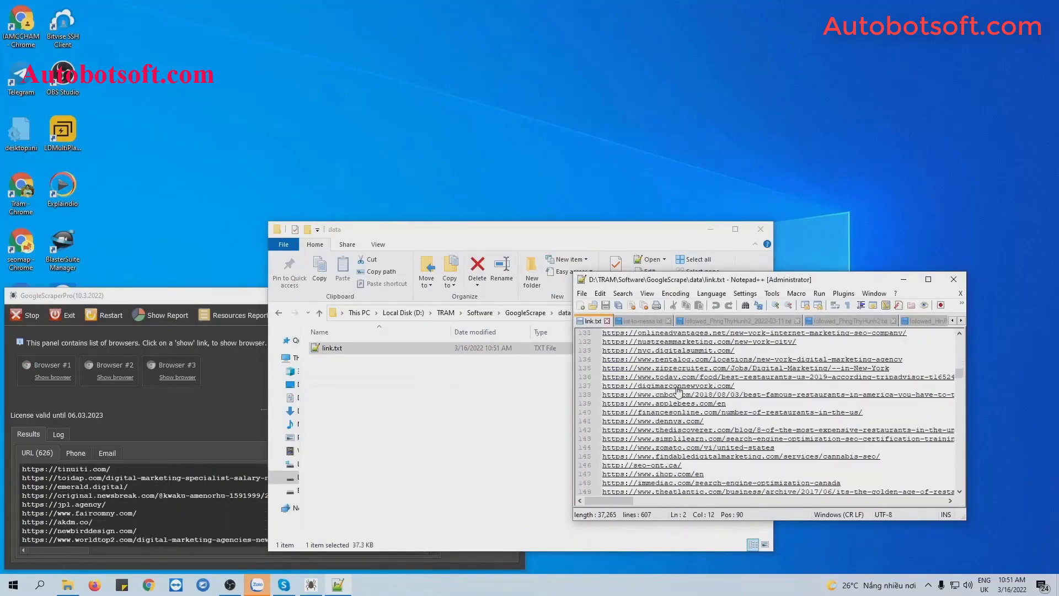
Close link.txt in Notepad++ and the Explorer data folder window.
click(953, 279)
click(761, 228)
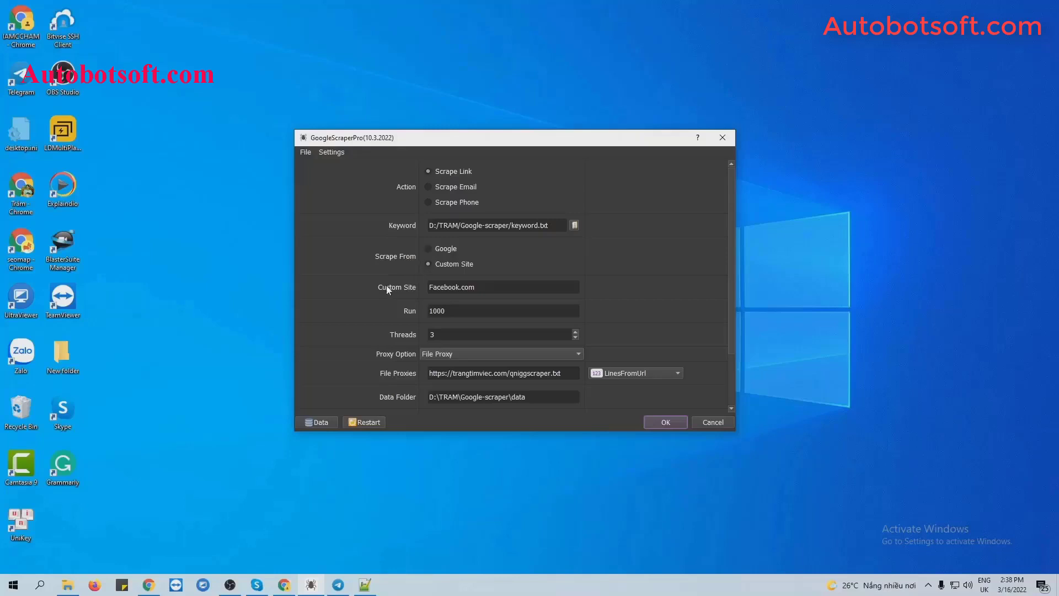
Keep Facebook.com as the Custom Site, start the scrape, and show Browser #1's window.
click(463, 292)
double_click(485, 288)
click(485, 287)
click(666, 422)
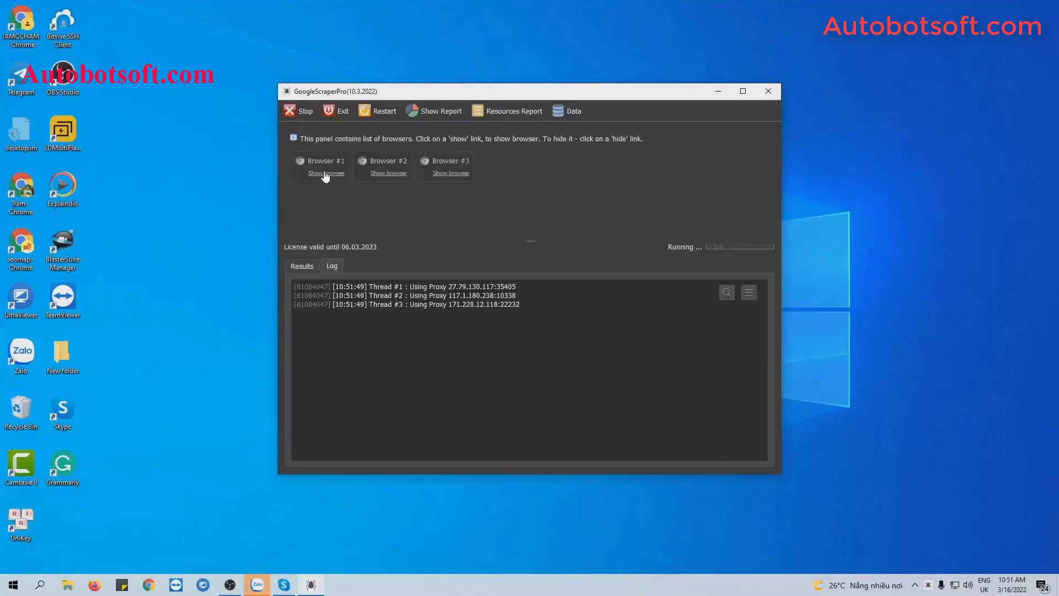
click(325, 174)
click(656, 153)
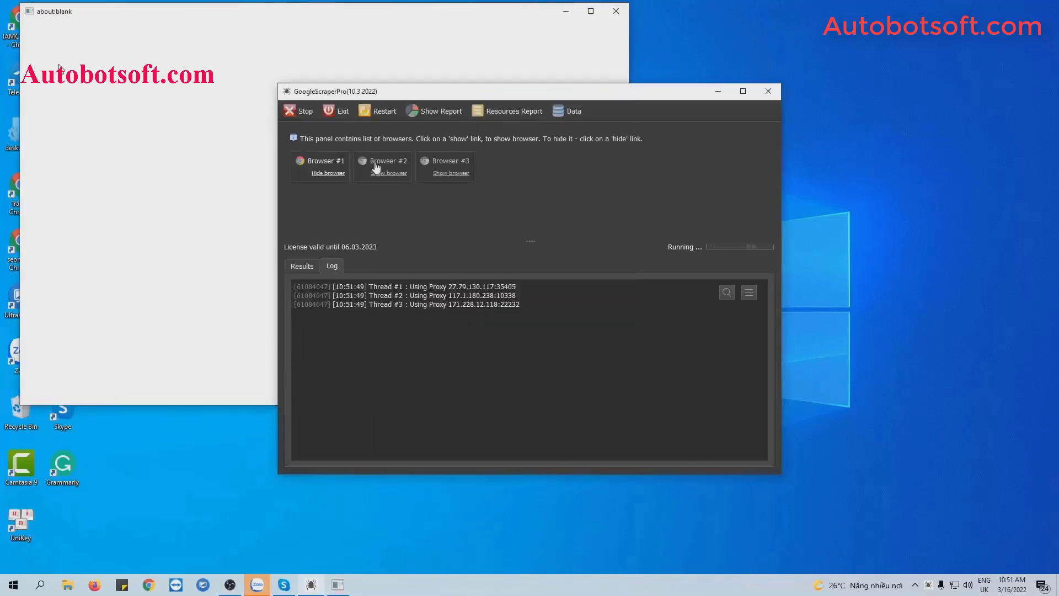